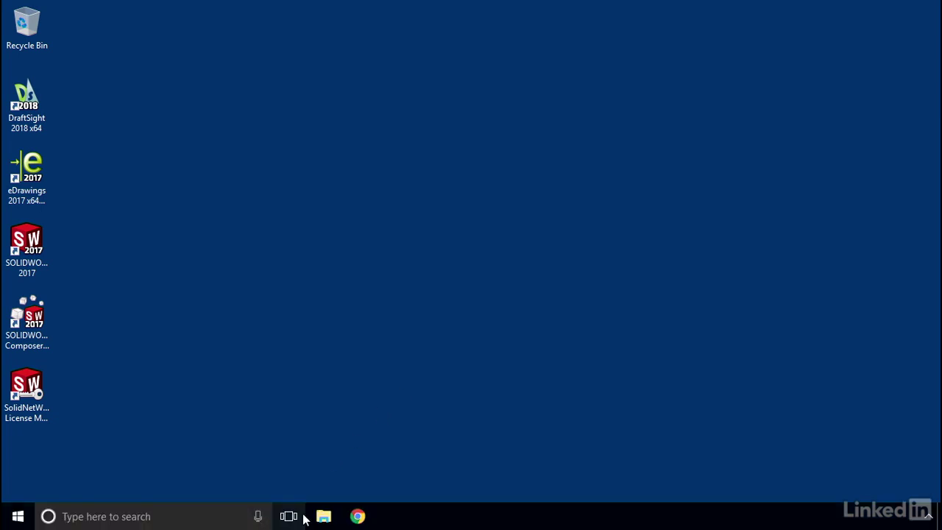
Open the Windows taskbar search box to look up a program.
click(190, 517)
Launch PDM Administration via 'admi', log into Dave's Vault as admin, and select Project 1 under Templates.
text(admi)
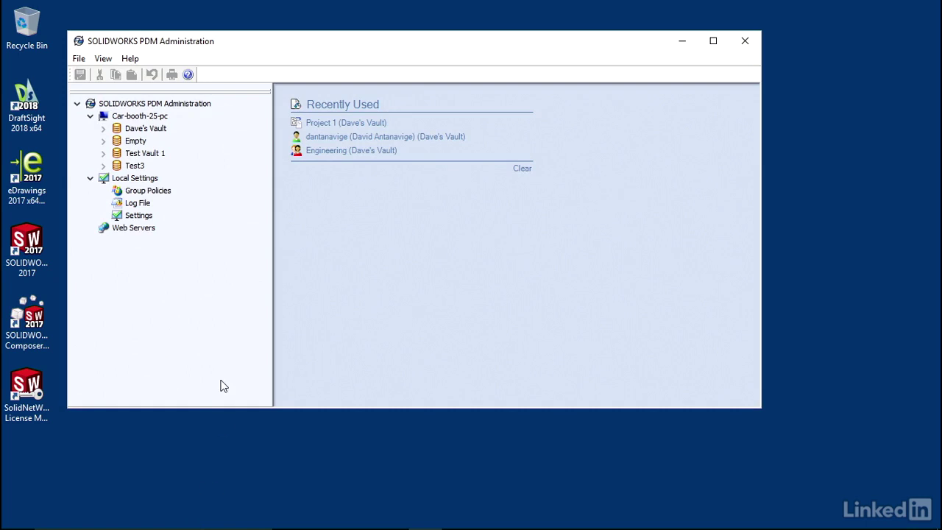
double_click(145, 130)
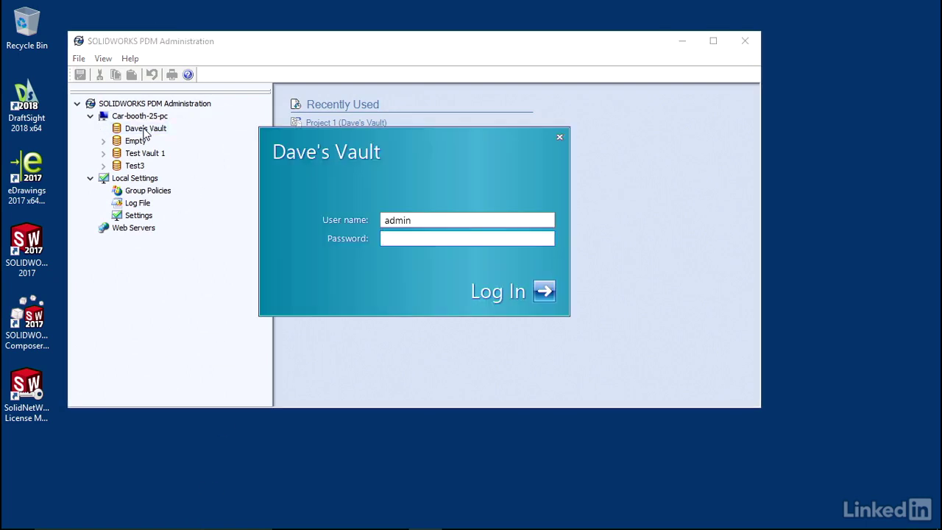
click(543, 291)
drag(265, 210, 264, 256)
double_click(177, 266)
click(158, 278)
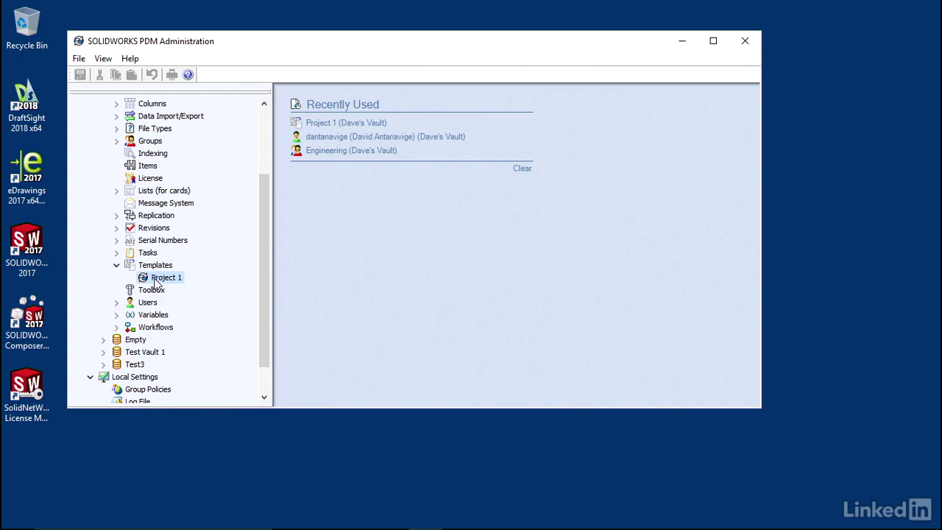
Open the Project 1 template editor, then back out and confirm quitting it.
double_click(161, 278)
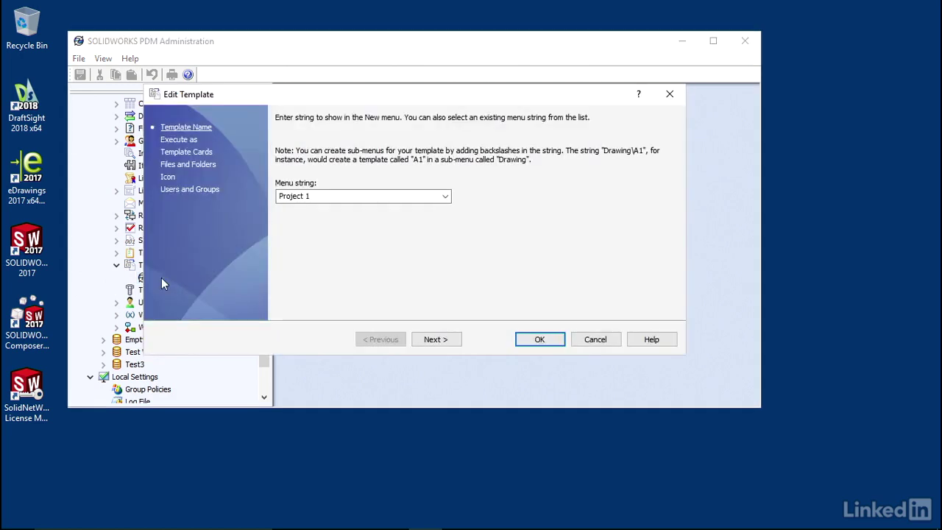
drag(212, 105, 270, 113)
click(648, 349)
click(484, 268)
Check the Templates group's context menu, then reopen Project 1 in Edit Template.
click(154, 266)
right_click(153, 266)
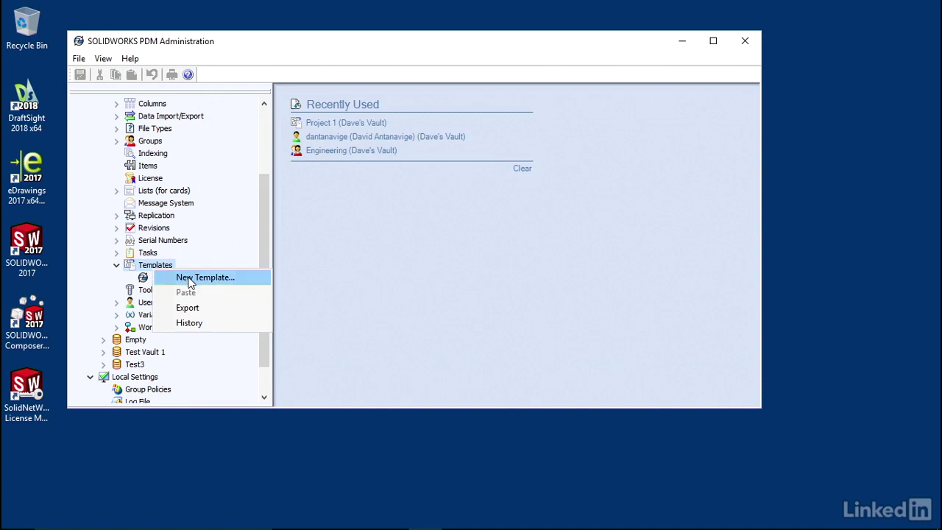
click(145, 278)
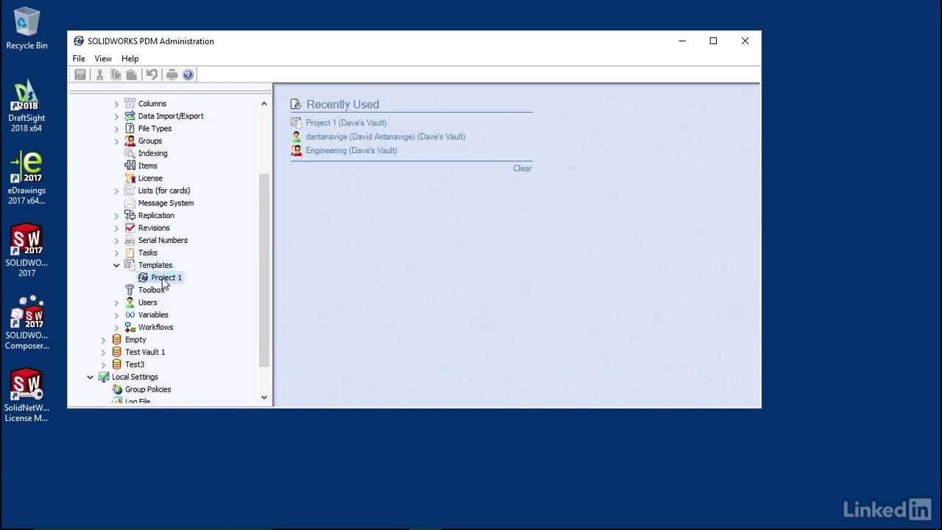
double_click(161, 279)
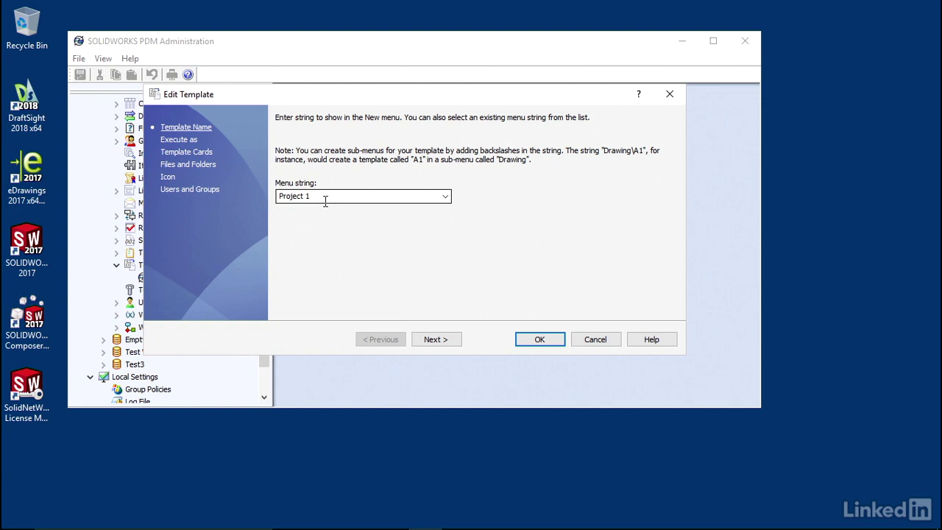
Advance past the Template Name, Execute as and Template Cards pages to Files and Folders.
click(437, 340)
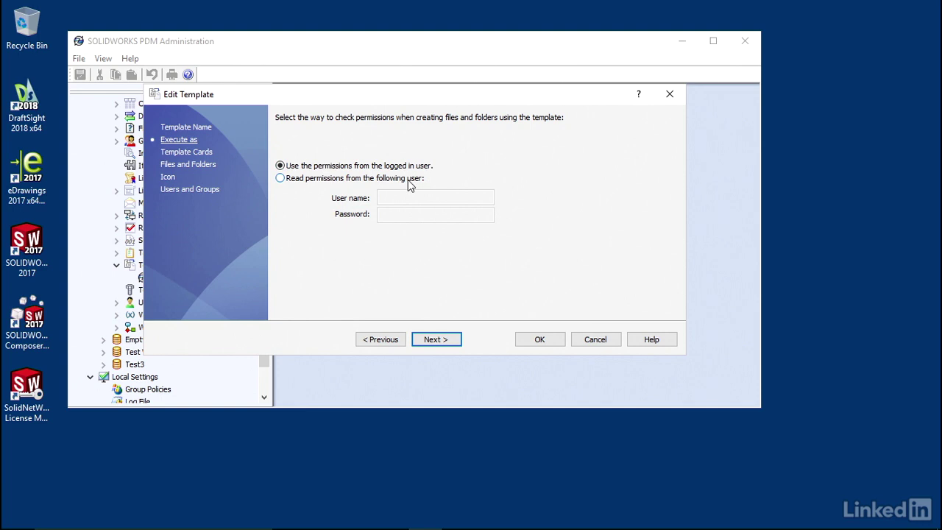
click(442, 337)
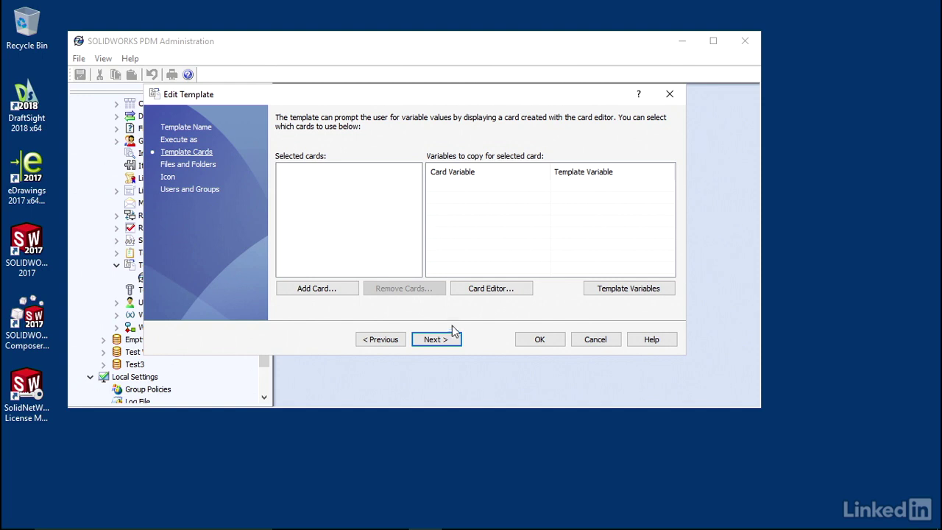
click(434, 340)
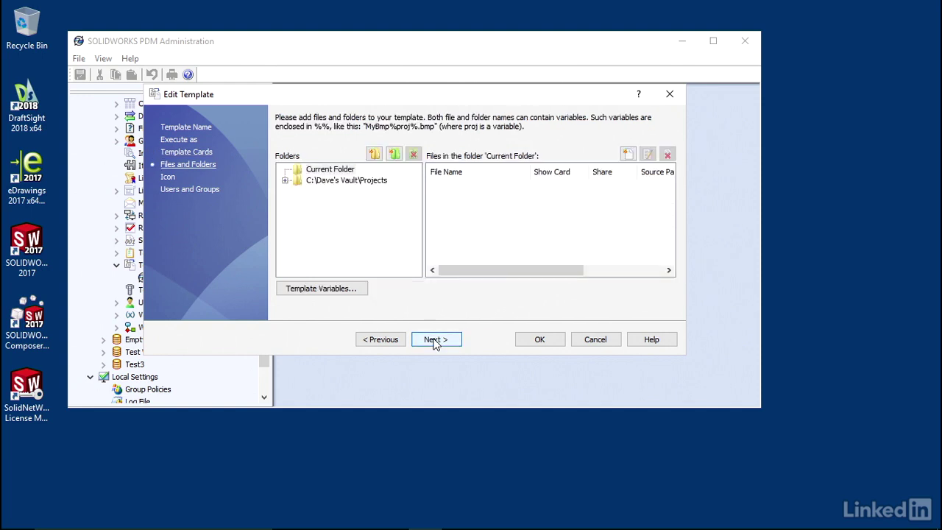
Expand Projects and %proj_name%, then add a New Root Folder and remove it again.
click(285, 180)
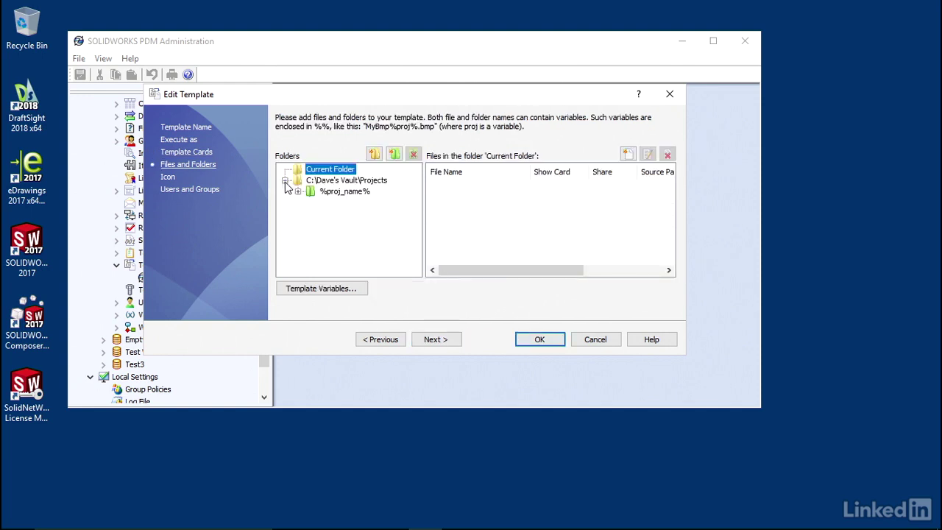
click(297, 192)
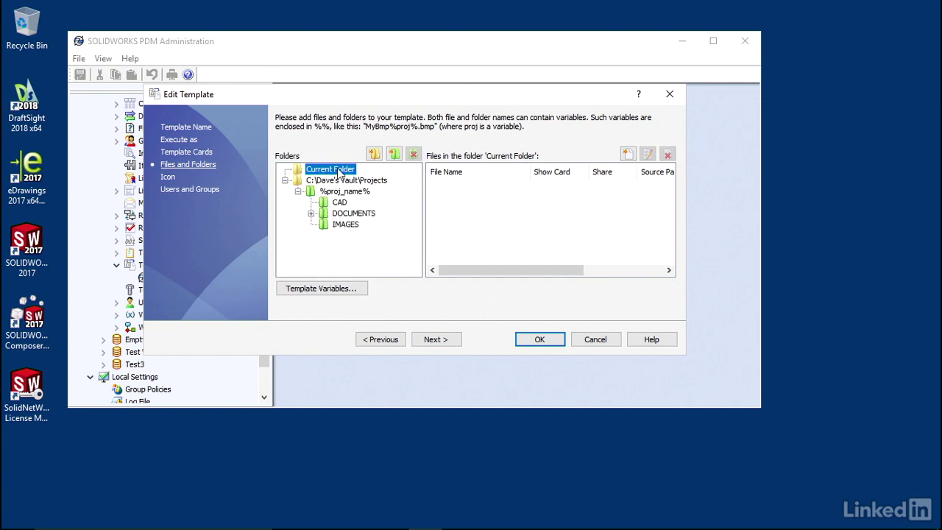
click(375, 156)
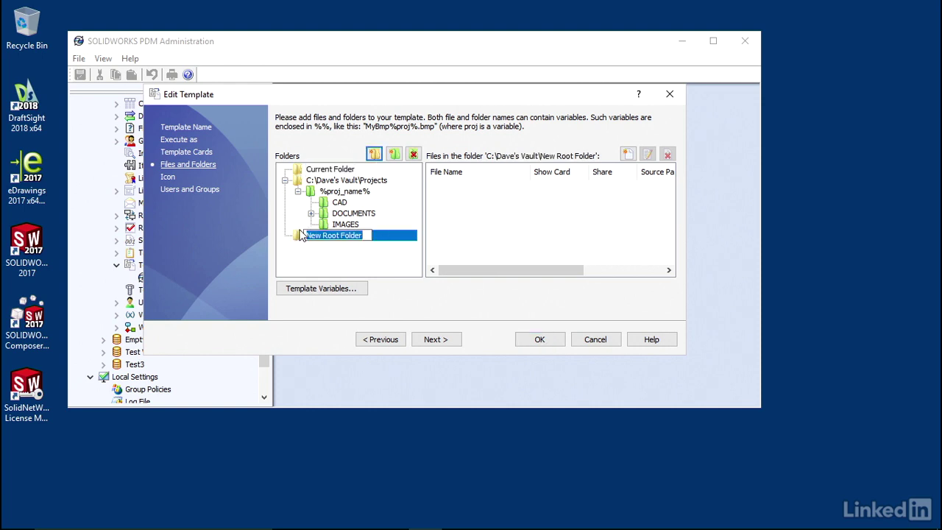
key(Return)
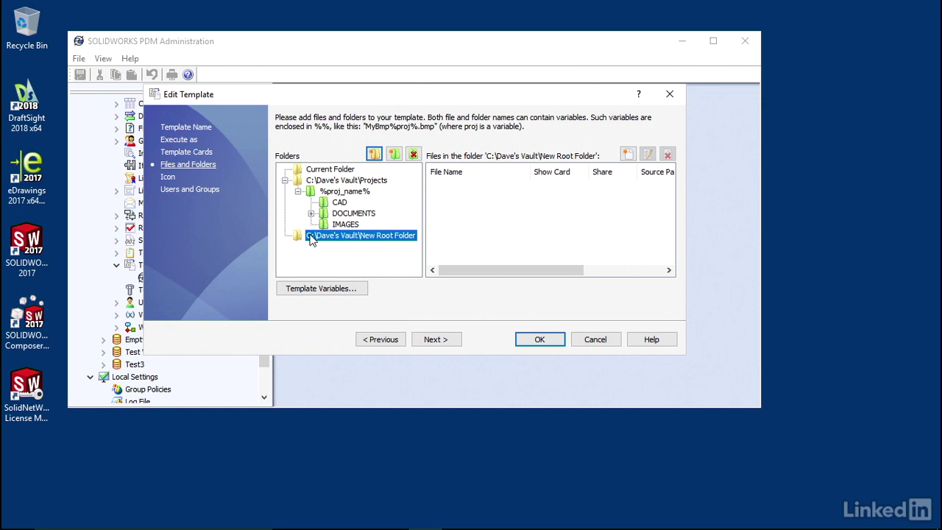
click(413, 154)
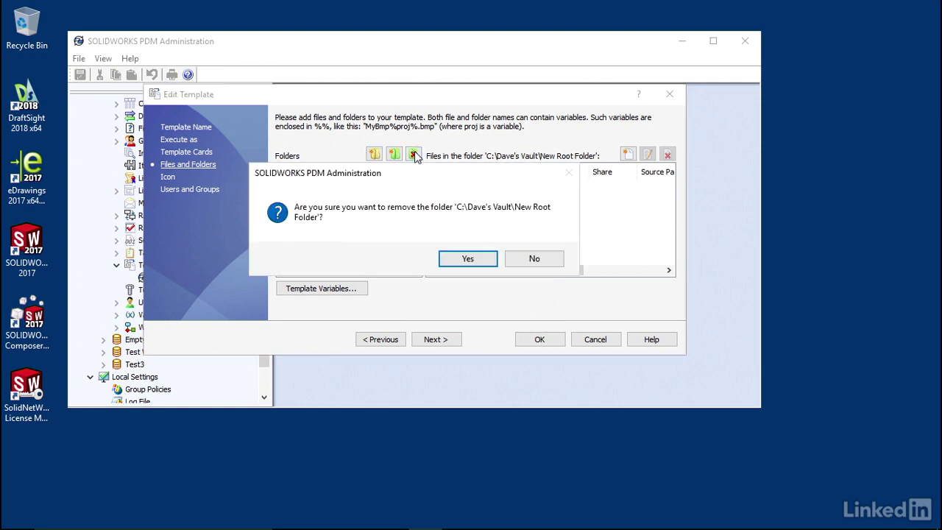
click(469, 258)
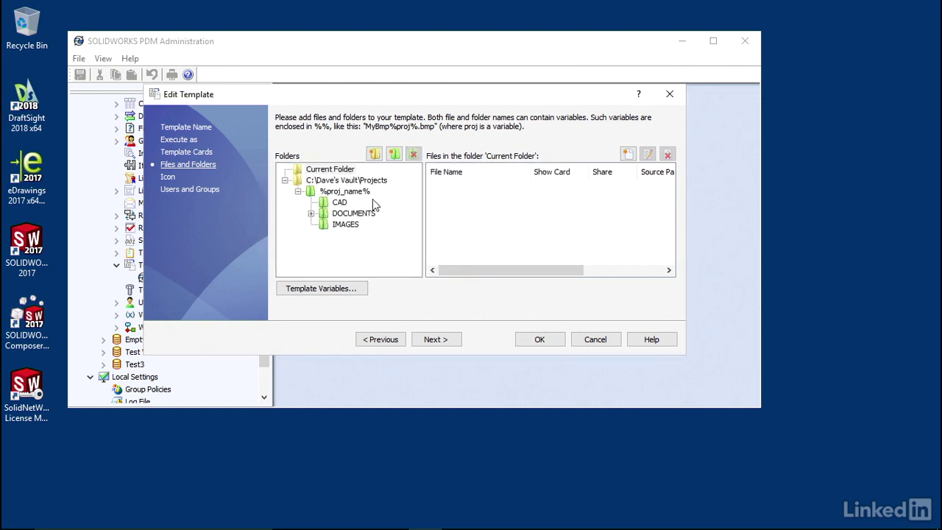
Review the CAD, DOCUMENTS and IMAGES folders, collapse DOCUMENTS, and select %proj_name%.
click(349, 180)
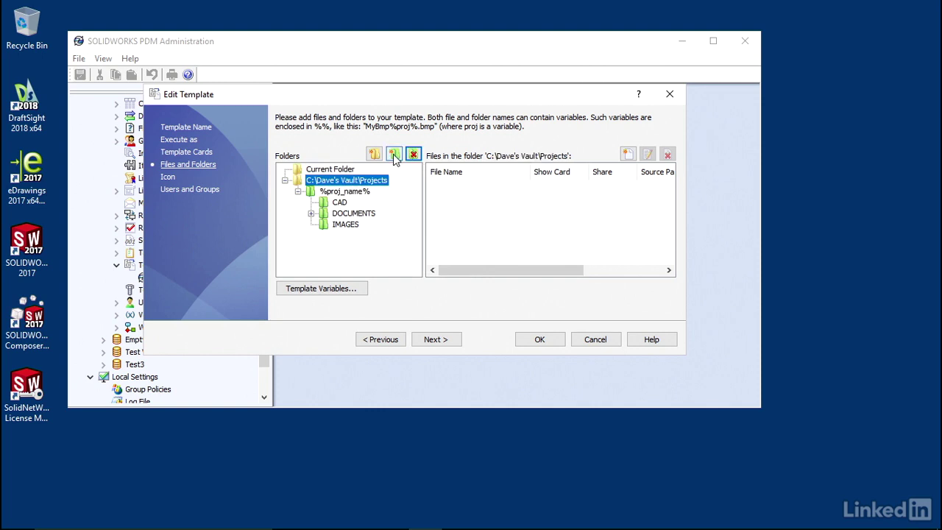
click(347, 192)
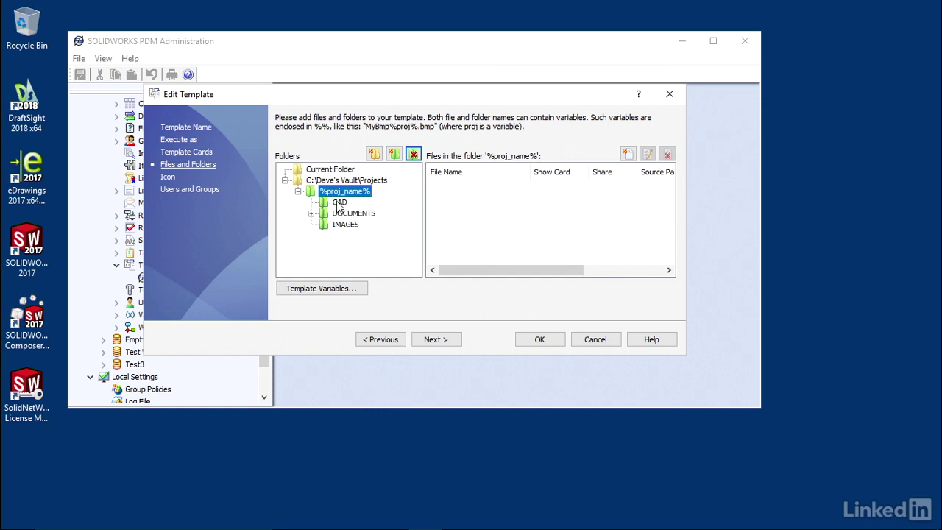
click(339, 205)
click(310, 213)
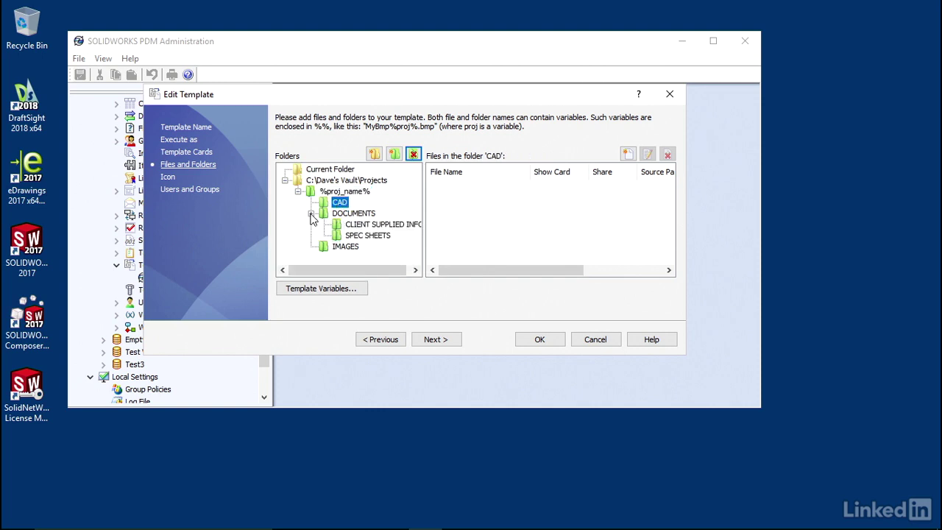
click(357, 214)
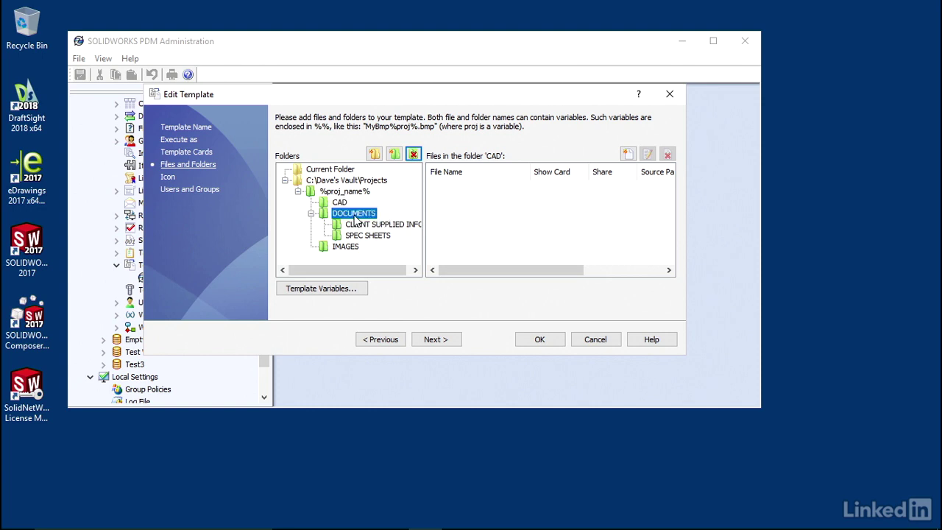
click(367, 224)
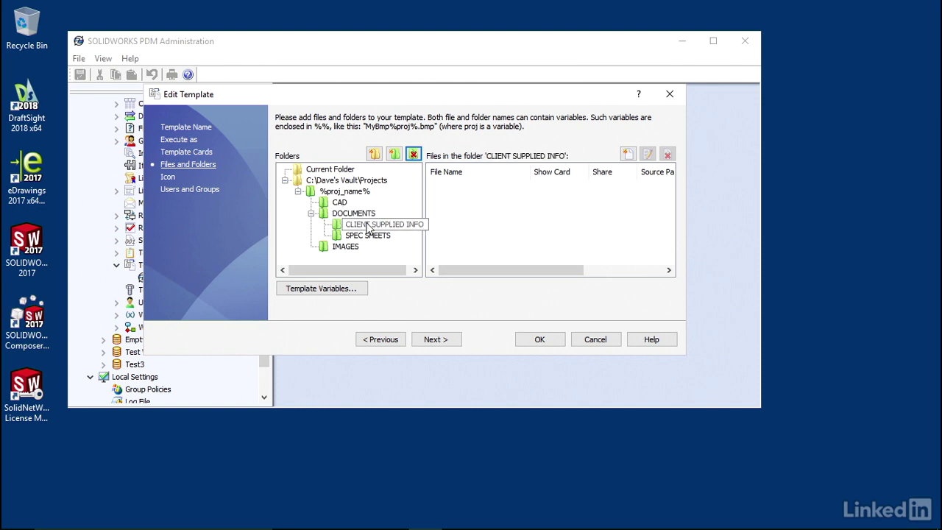
click(375, 234)
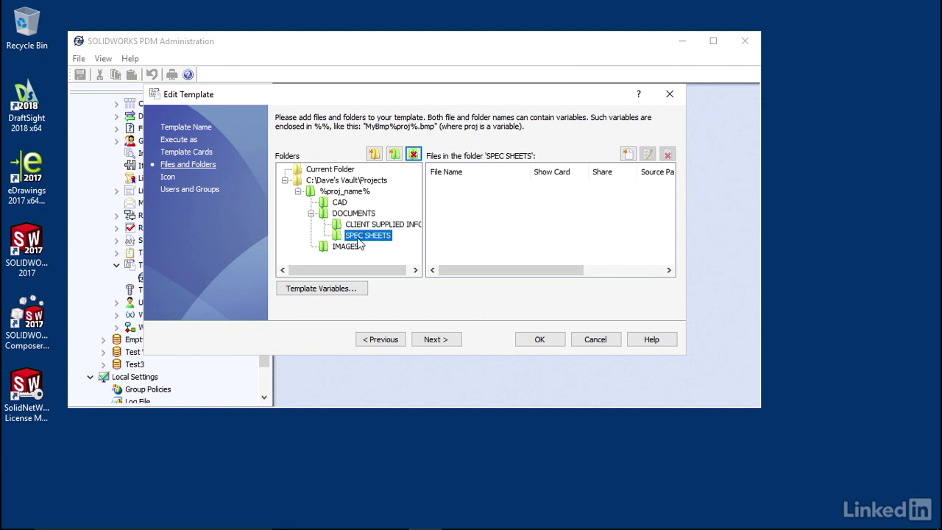
click(351, 247)
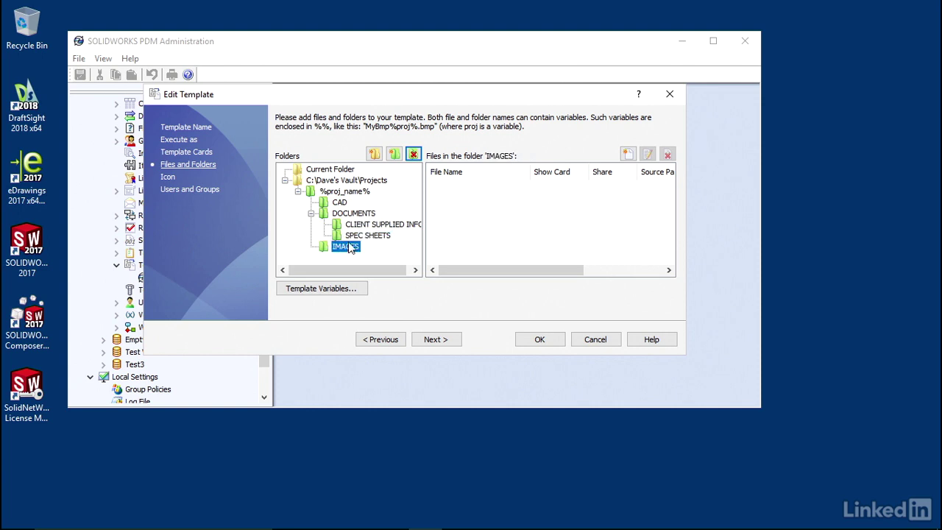
click(310, 213)
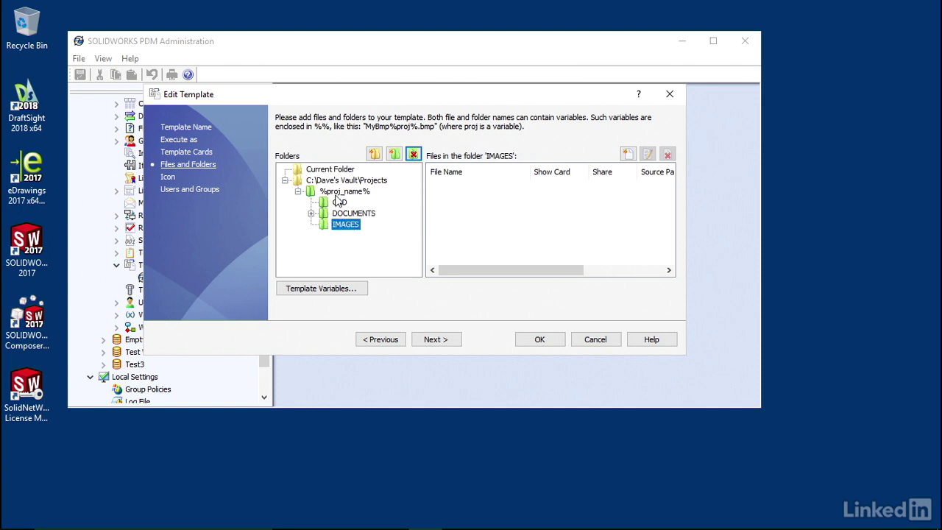
click(337, 191)
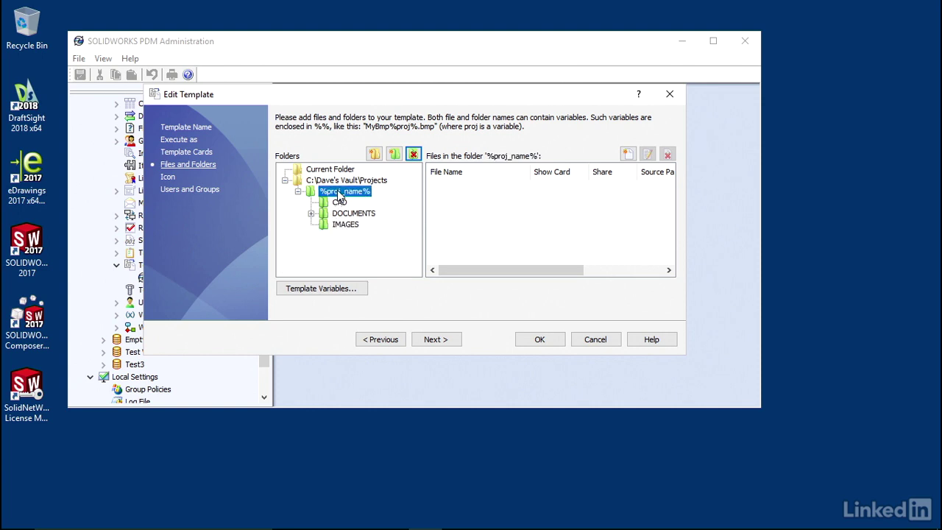
Create a new folder named CONCEPT WORK under %proj_name% and reselect %proj_name%.
click(395, 156)
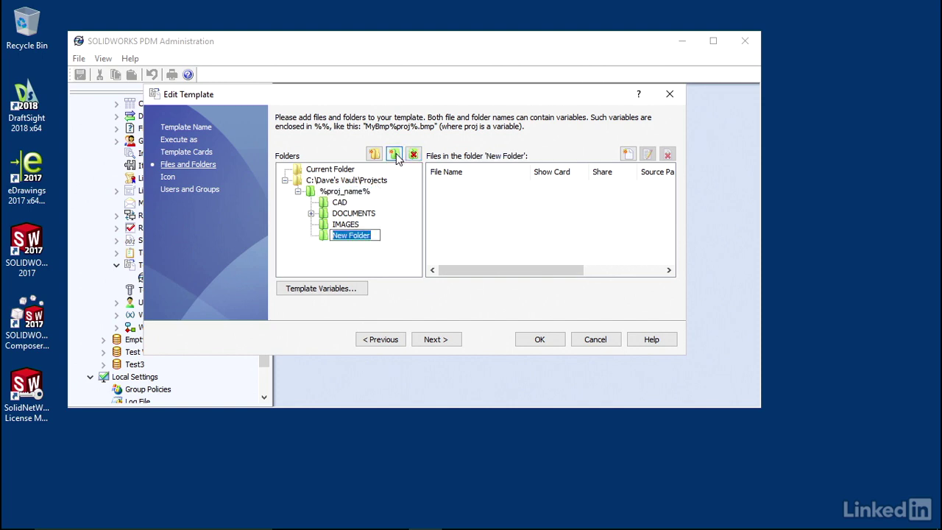
text(Con)
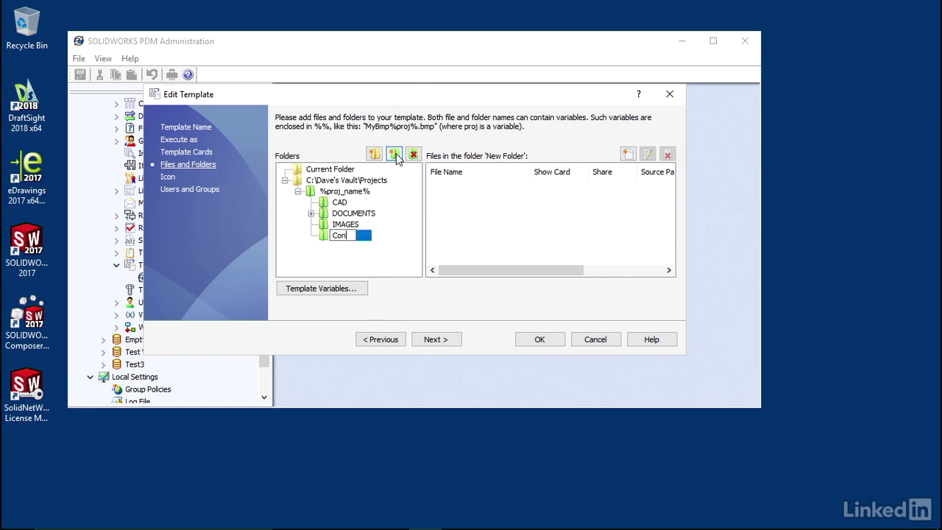
key(BackSpace)
text(ONCEPT WORK)
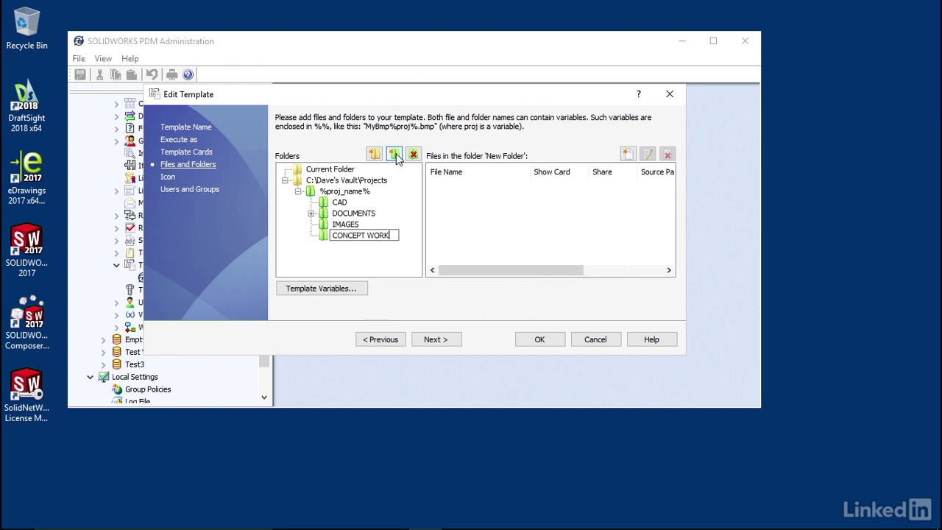
click(358, 269)
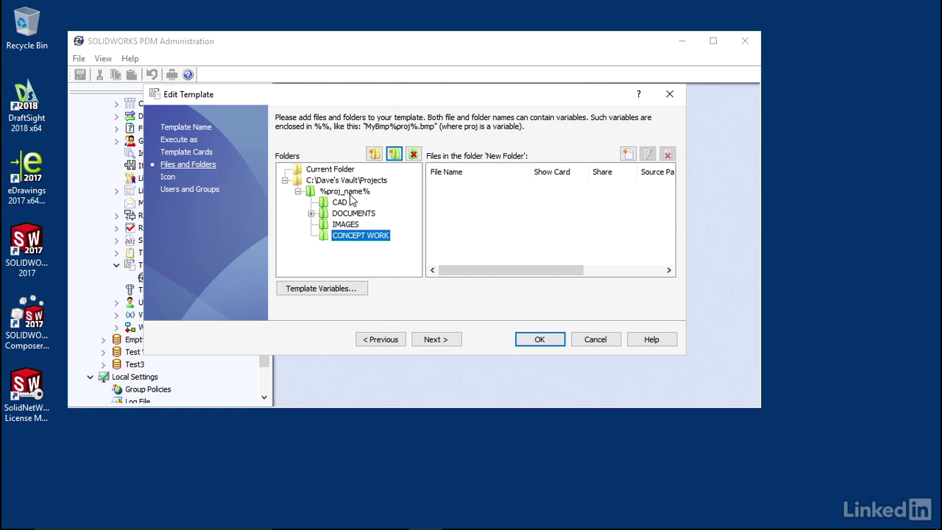
click(351, 194)
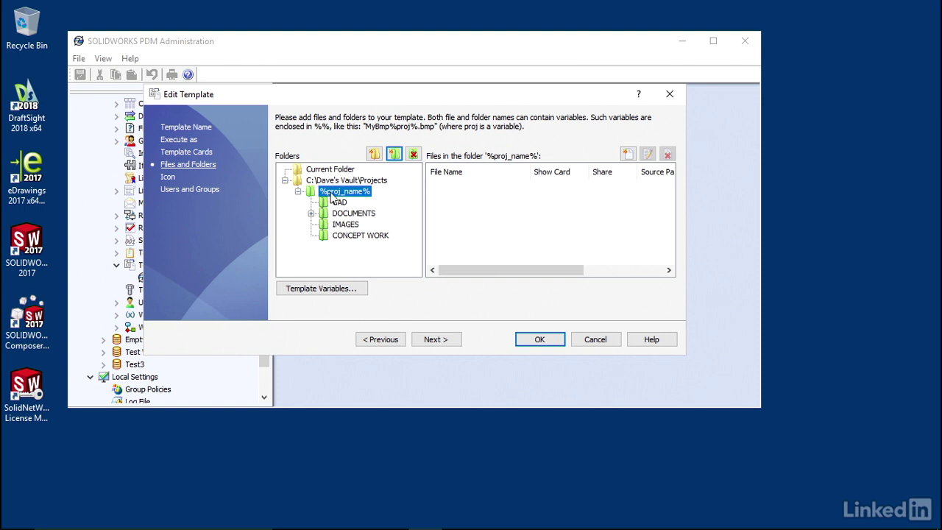
click(324, 291)
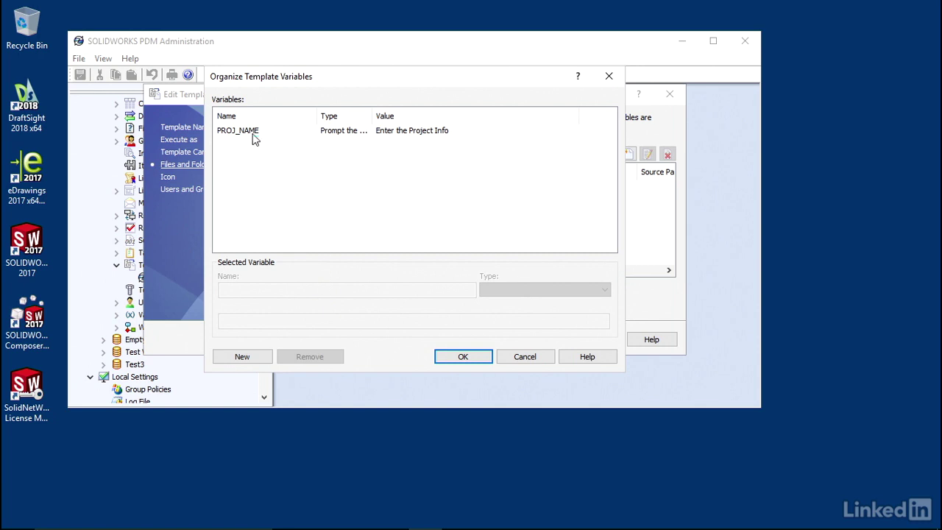
click(252, 133)
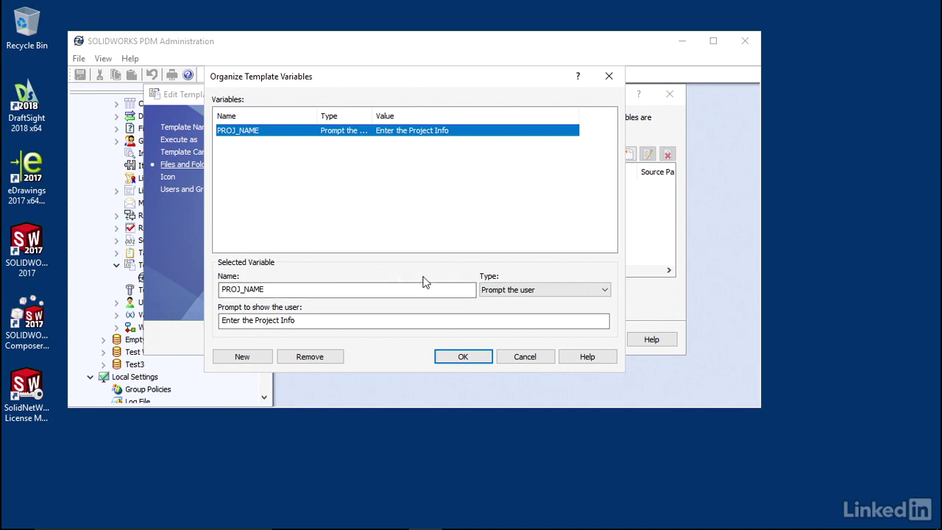
click(551, 302)
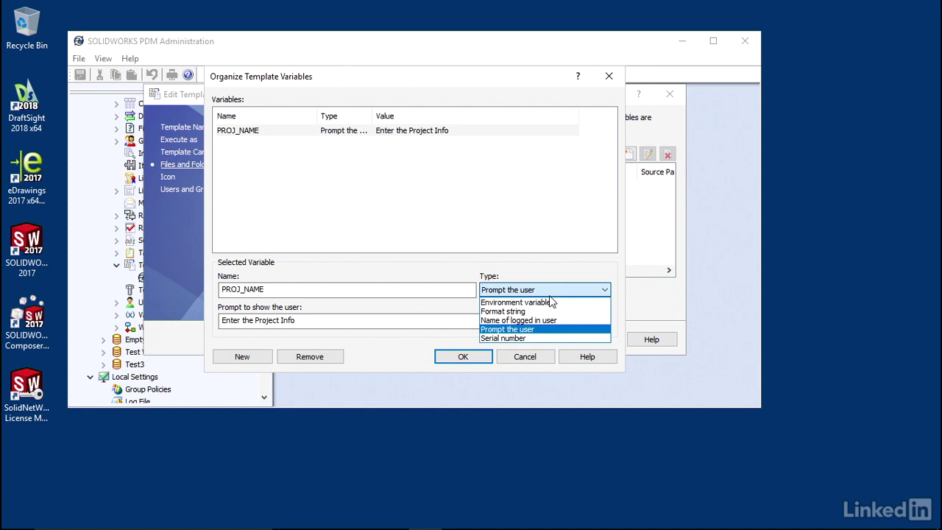
key(Escape)
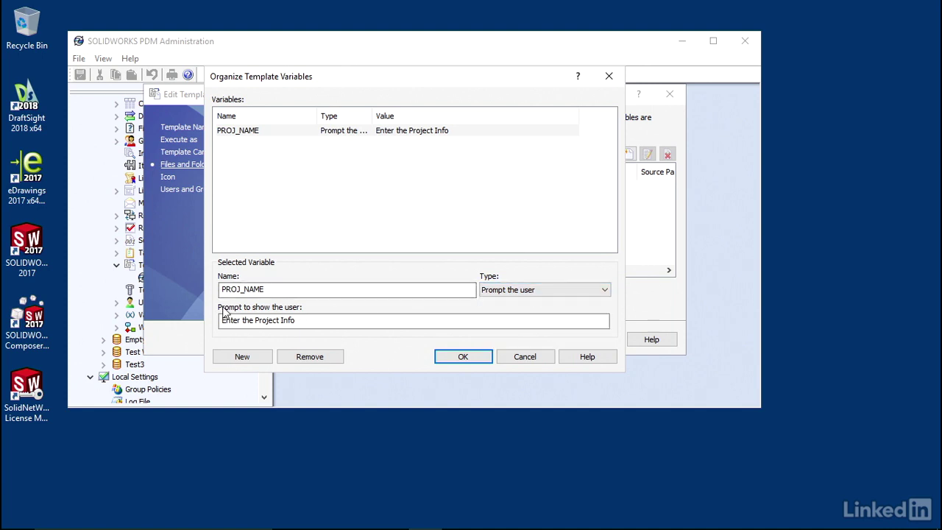
click(239, 320)
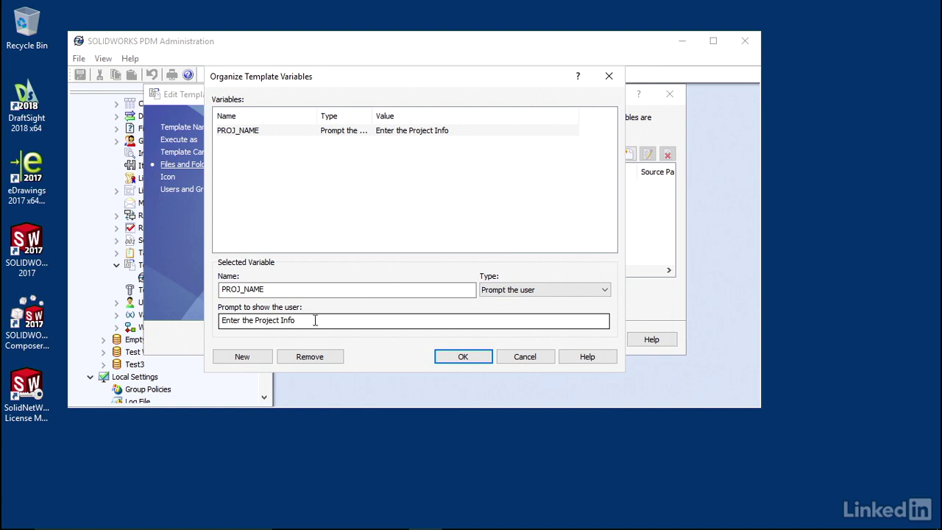
click(457, 356)
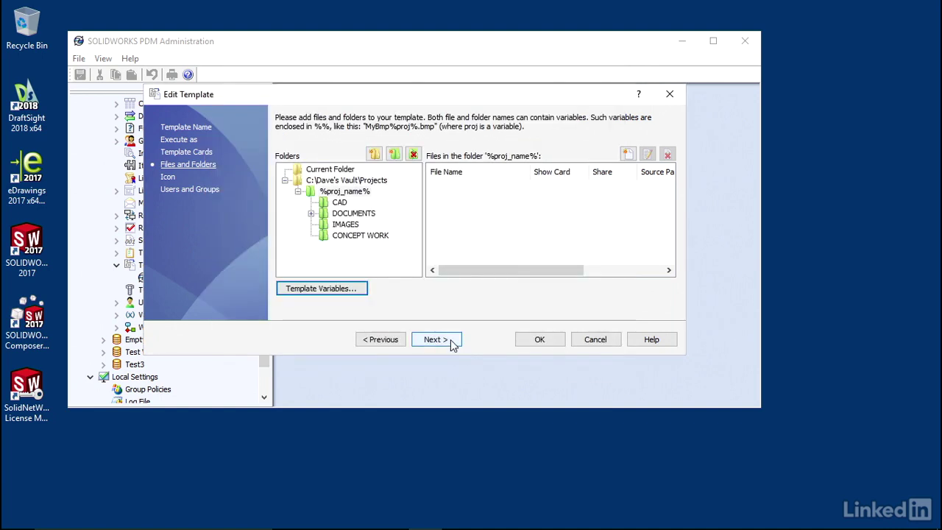
On the Icon page, set the template's icon extension to .cvs, then continue to Users and Groups.
click(452, 346)
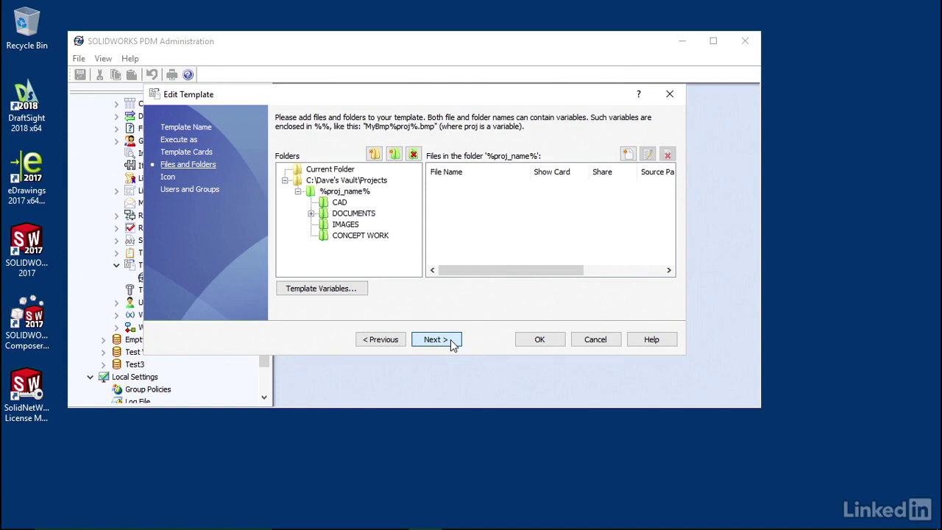
click(486, 196)
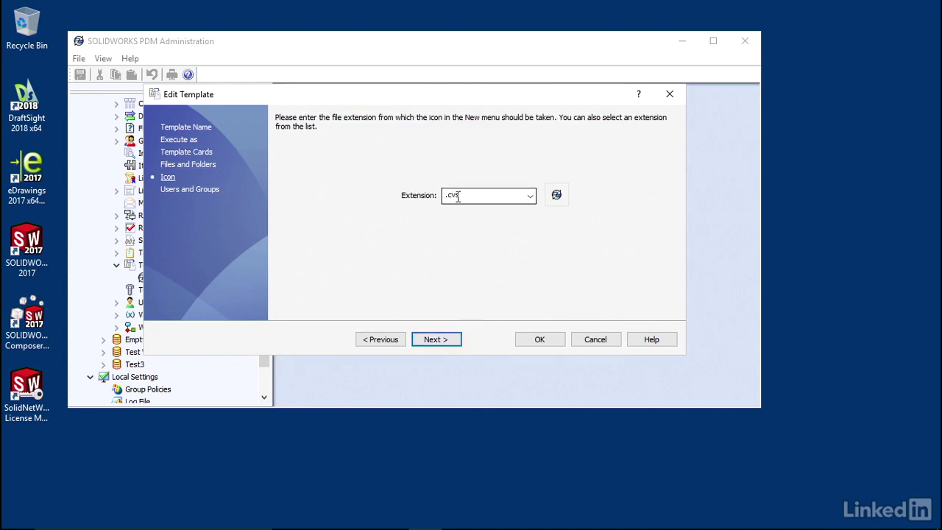
click(530, 196)
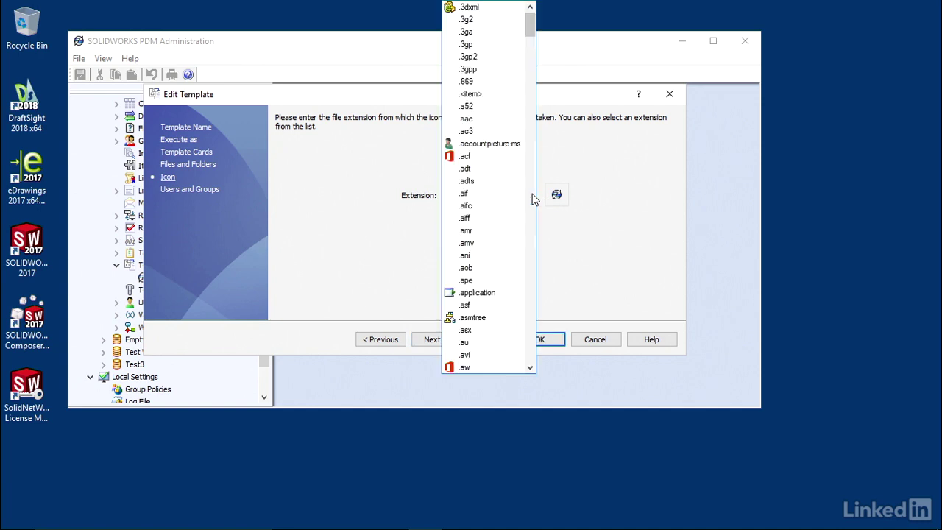
click(531, 194)
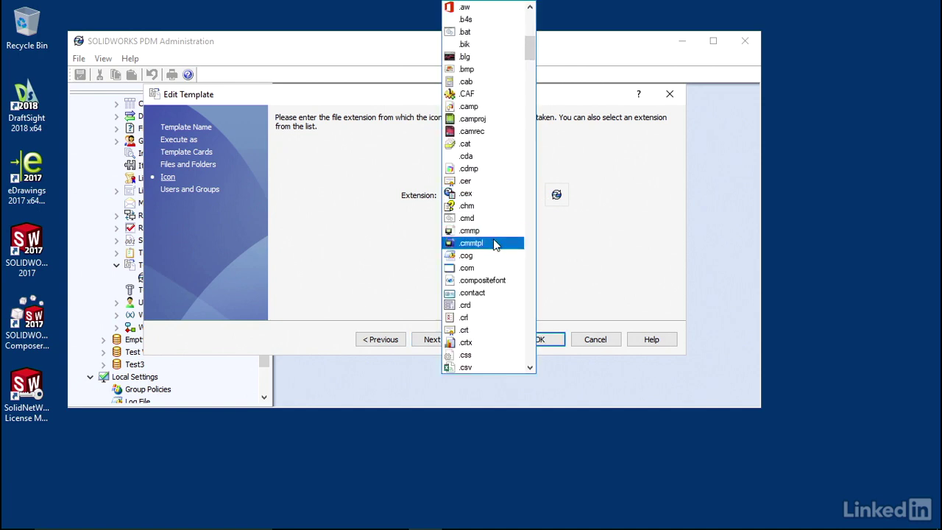
scroll(495, 243, down, 4)
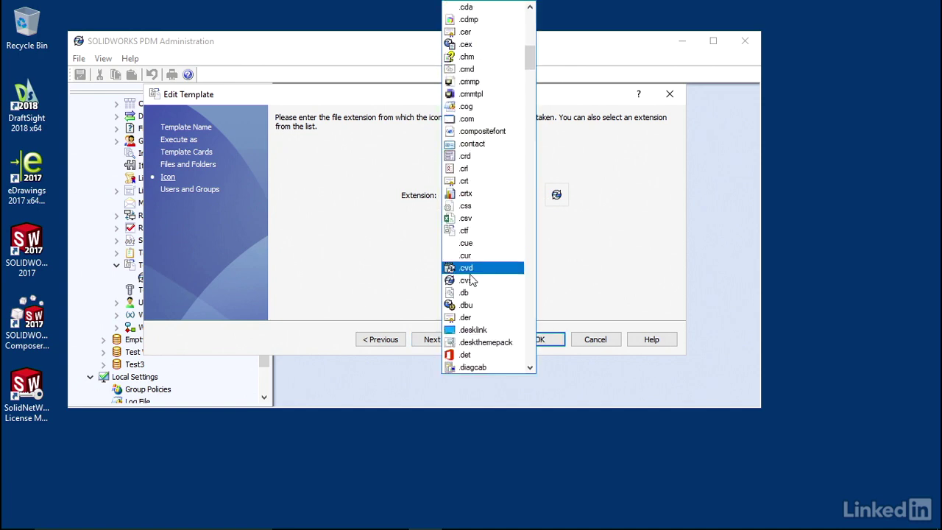
click(479, 285)
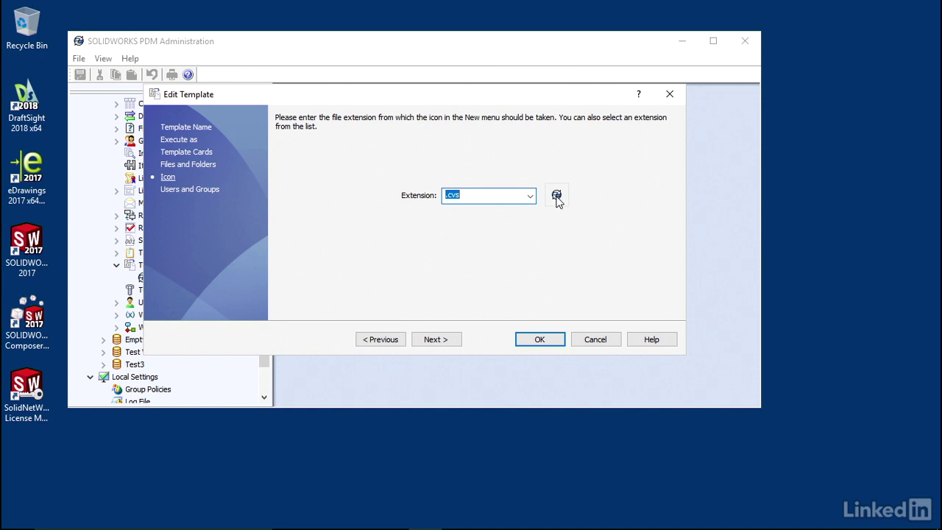
click(444, 340)
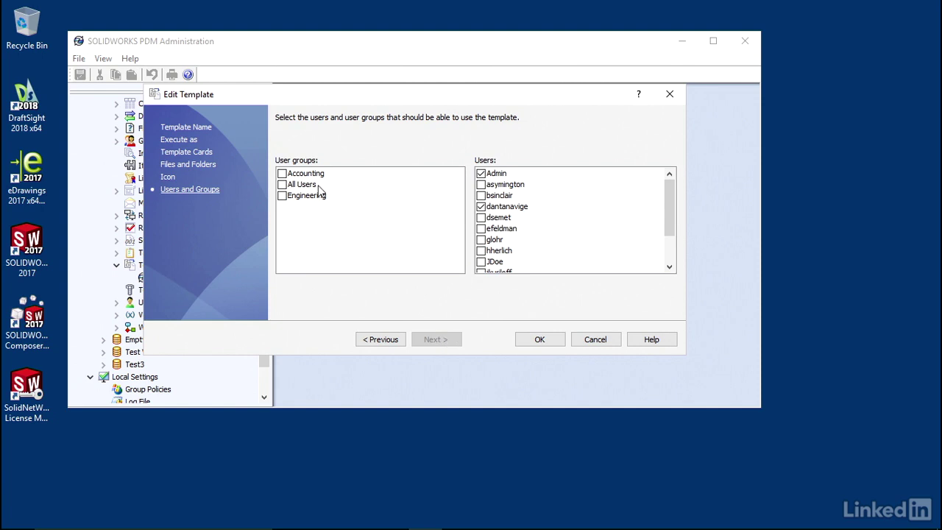
Grant All Users, Accounting and Engineering access to the template, save, and close Administration.
click(283, 185)
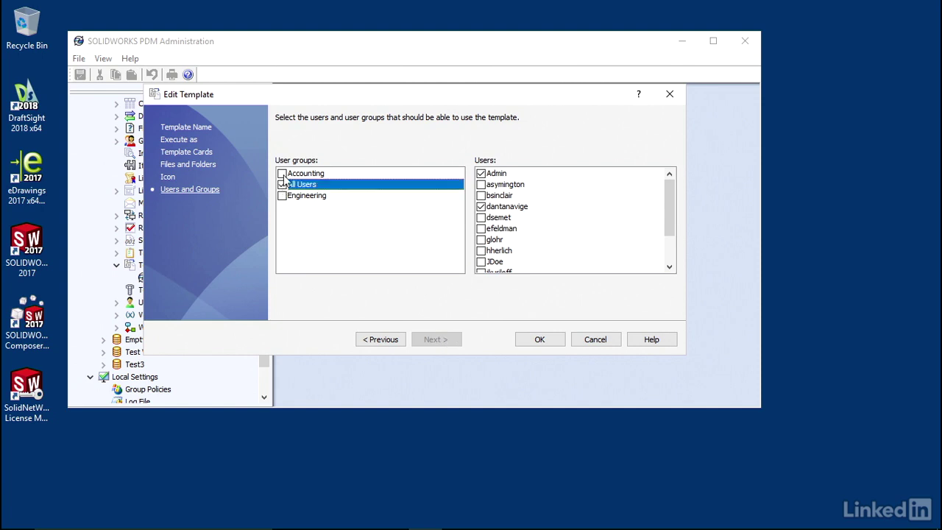
click(282, 174)
click(282, 195)
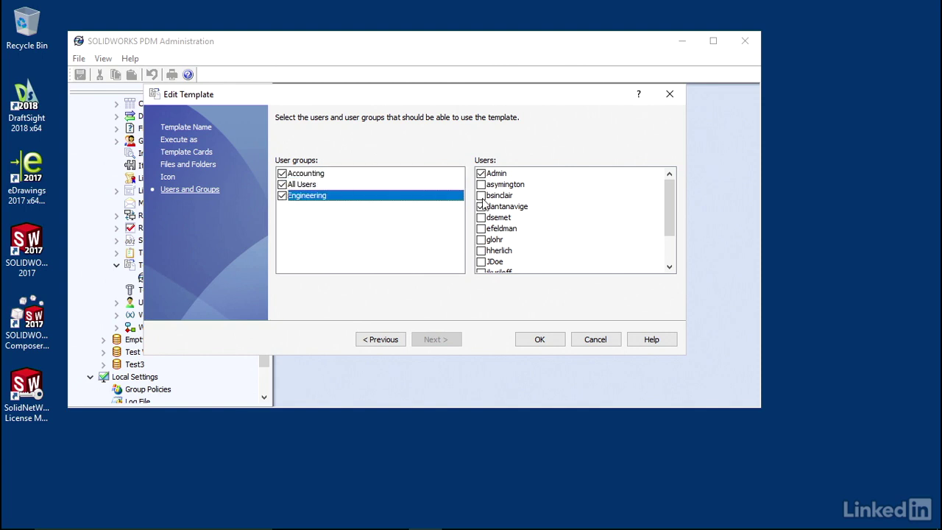
drag(668, 217, 672, 188)
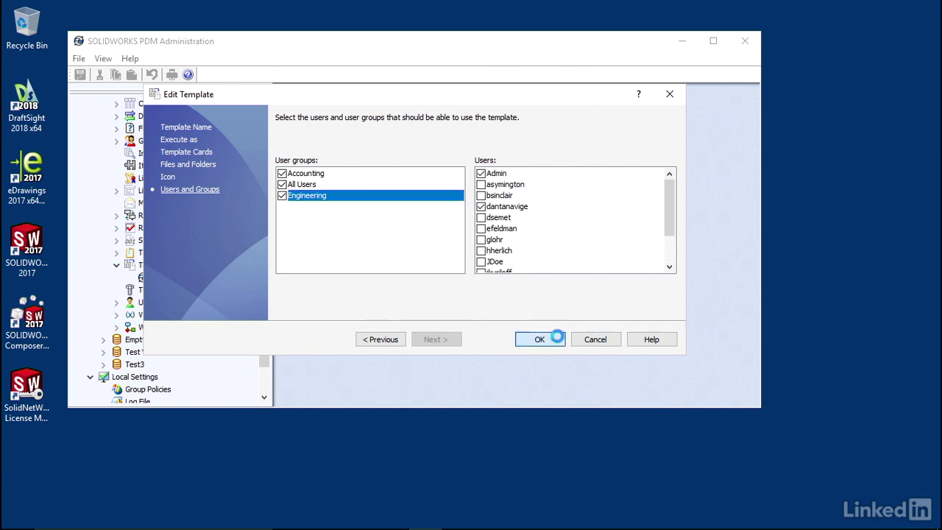
click(539, 340)
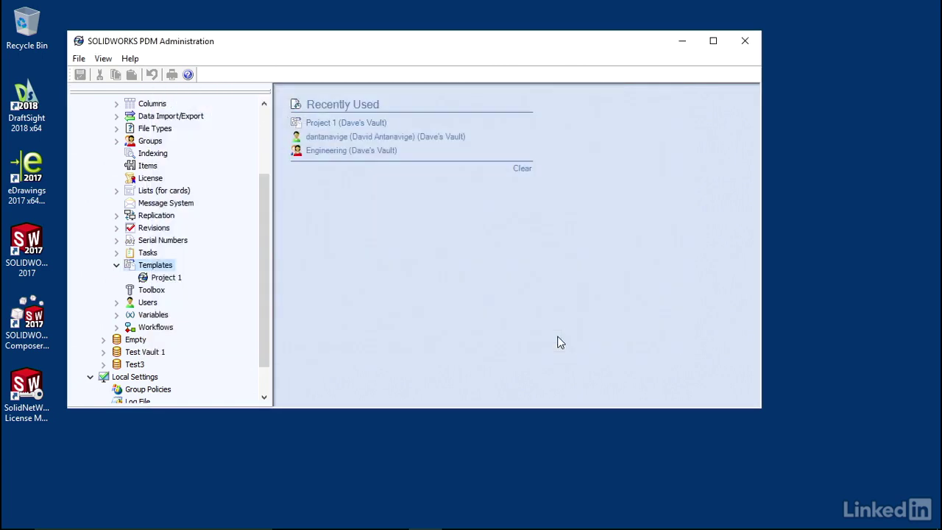
click(743, 44)
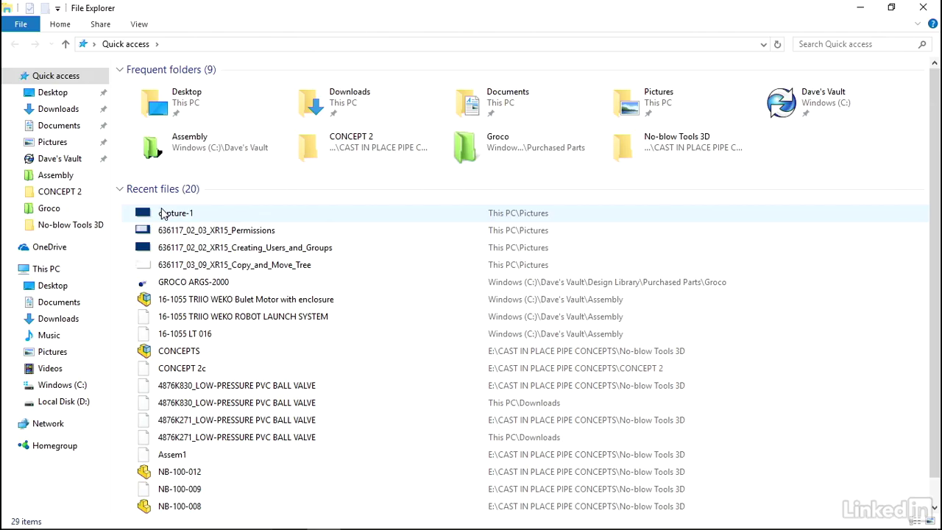
Open Dave's Vault in File Explorer and try context menus on its contents and First Folder.
click(75, 159)
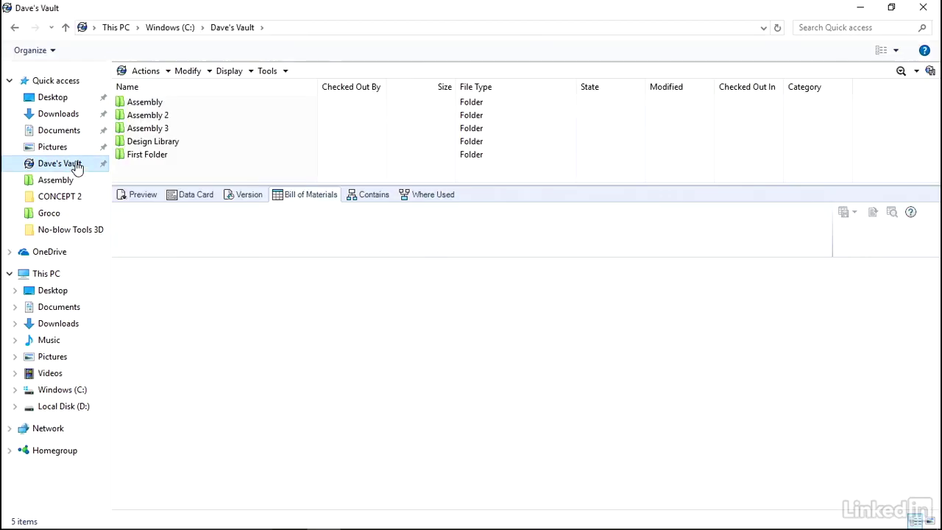
right_click(332, 141)
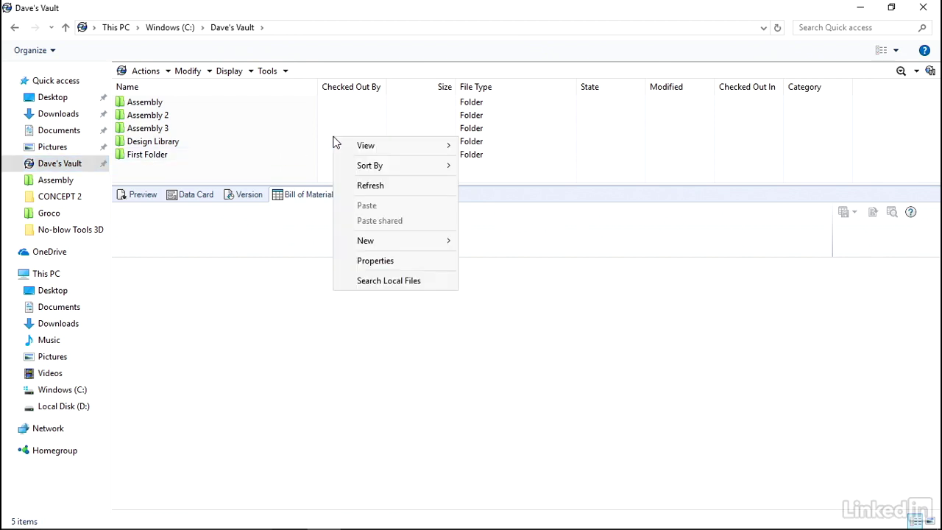
right_click(227, 153)
click(141, 171)
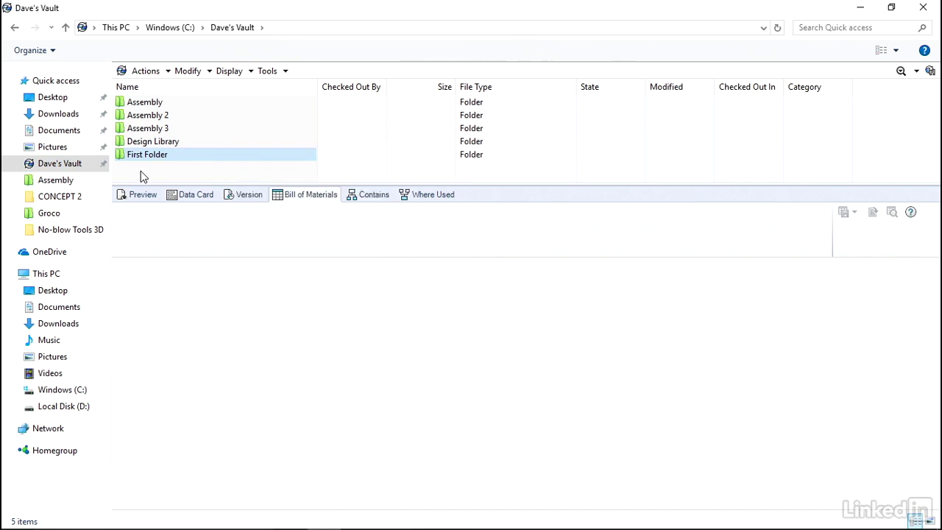
right_click(158, 157)
click(145, 178)
Right-click the vault's empty area and show the New submenu listing the Project 1 template.
right_click(145, 173)
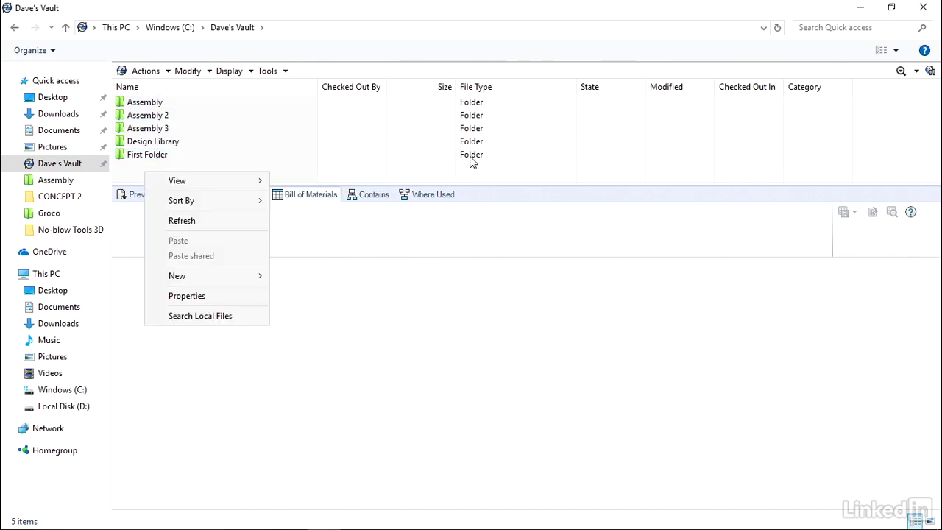
click(403, 135)
right_click(404, 129)
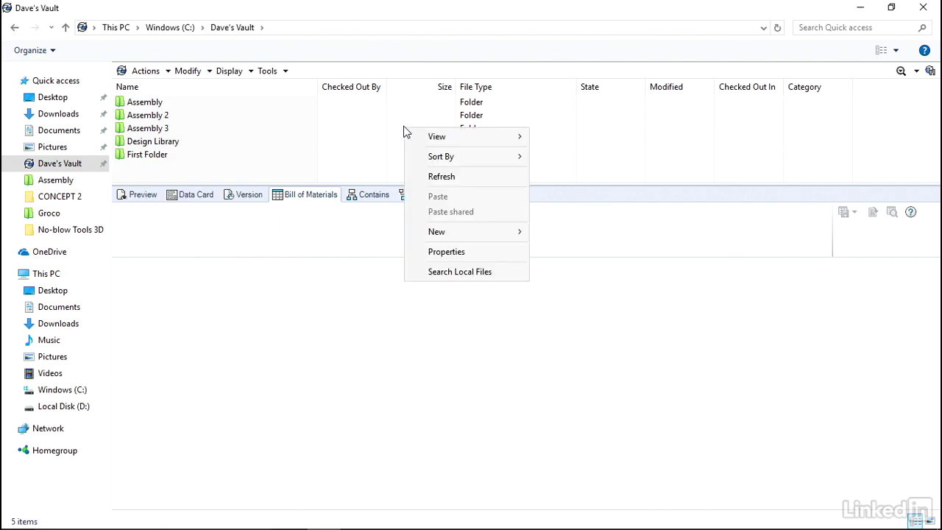
click(210, 176)
right_click(210, 177)
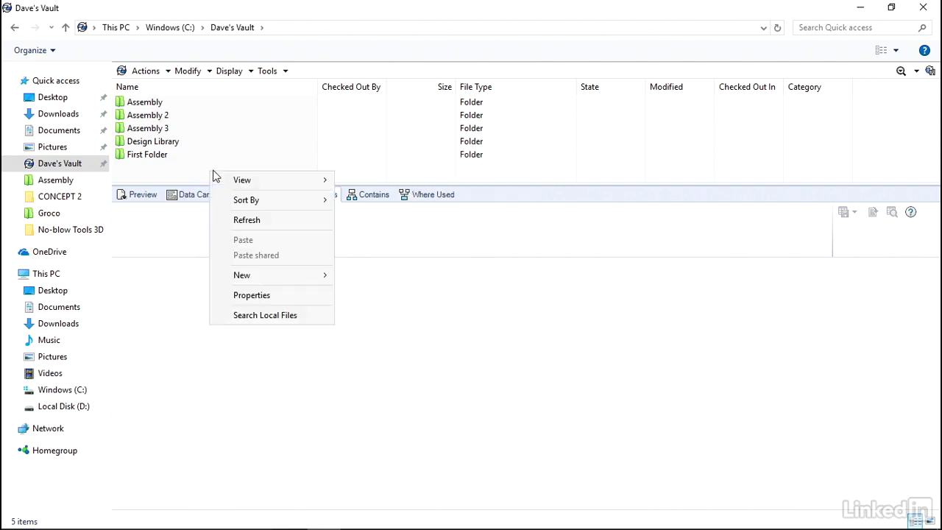
click(412, 152)
right_click(409, 151)
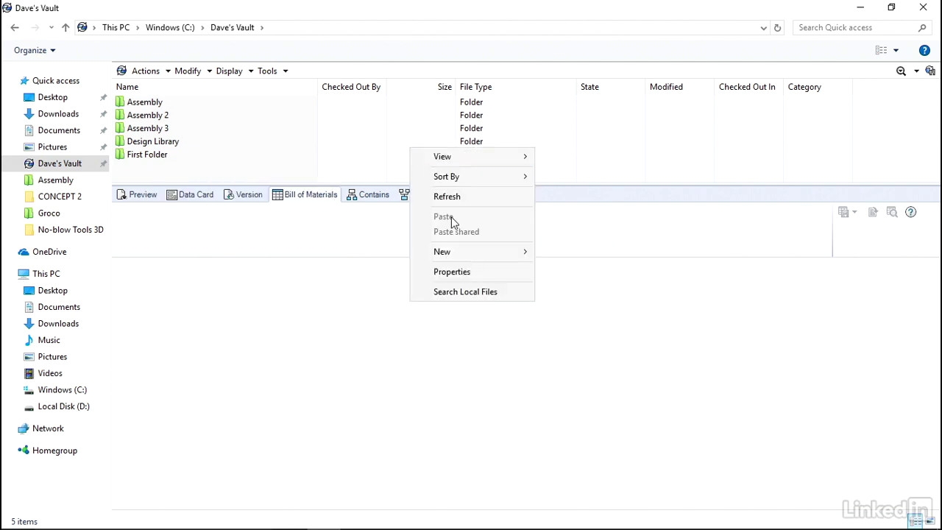
mouse_move(462, 251)
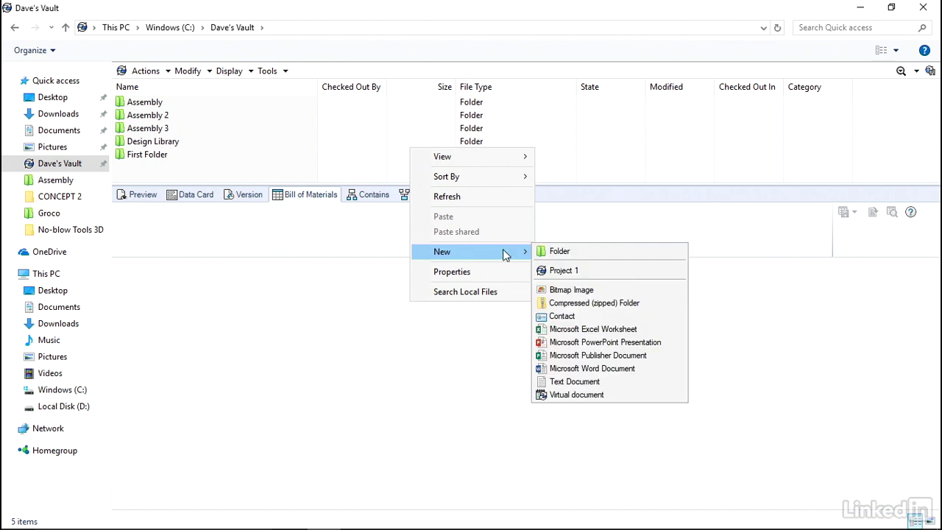
Create a new project from the Project 1 template, entering TEST as its Project Info value.
click(573, 272)
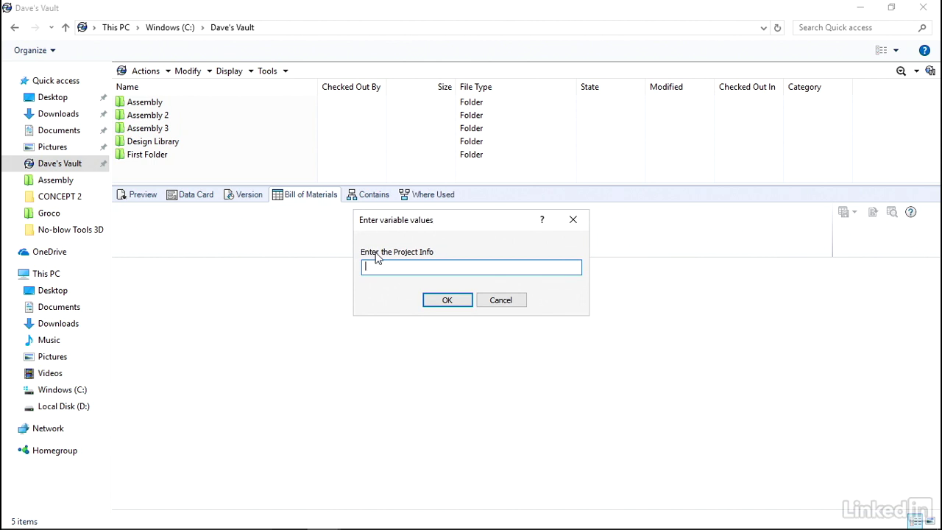
text(TEST)
key(BackSpace)
key(BackSpace)
key(BackSpace)
key(BackSpace)
text(TEST)
click(445, 300)
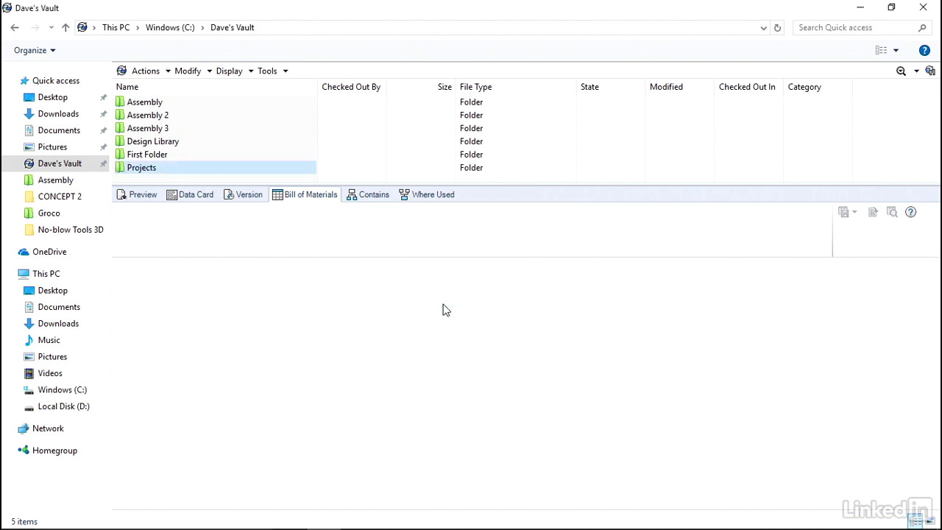
double_click(142, 169)
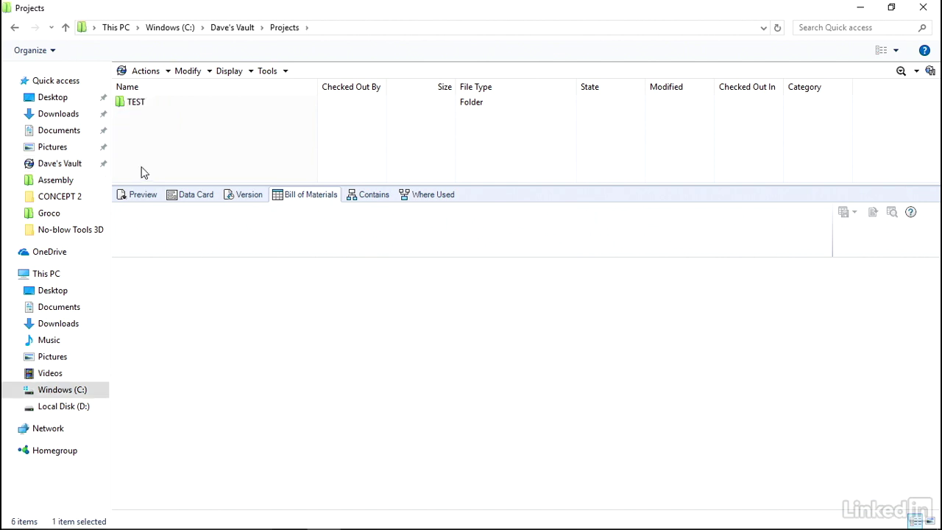
double_click(137, 102)
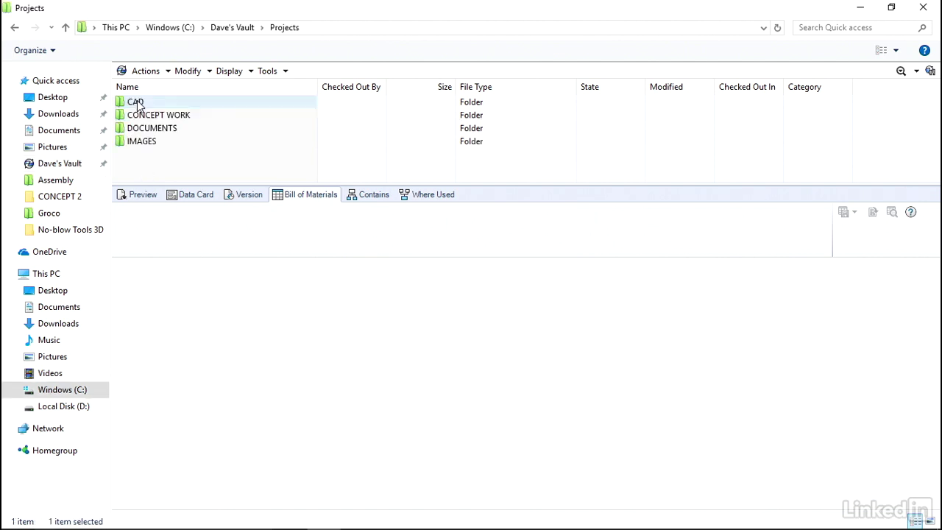
click(159, 103)
click(175, 117)
click(169, 132)
click(152, 143)
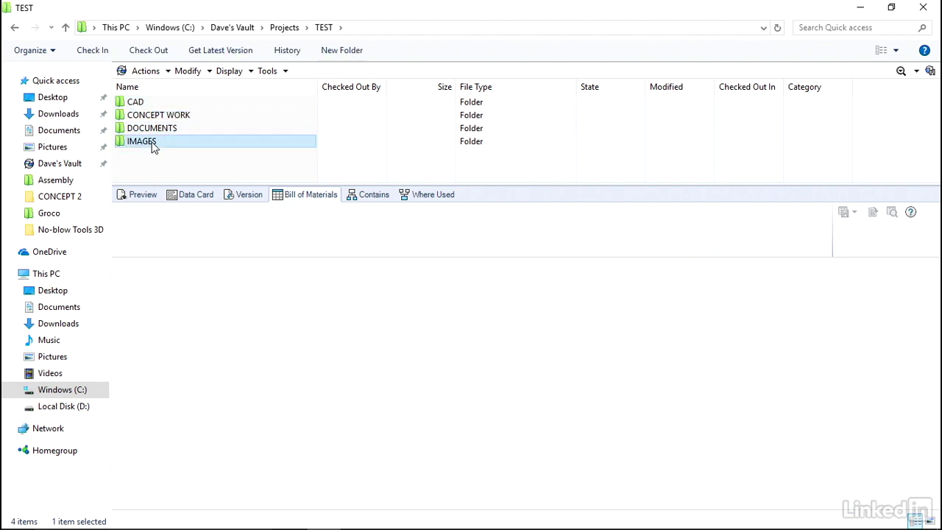
double_click(178, 128)
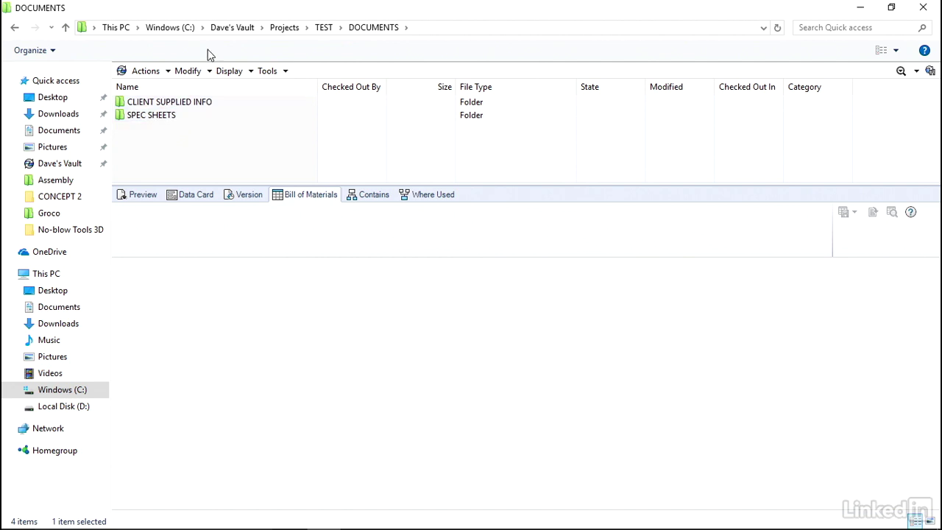
click(225, 27)
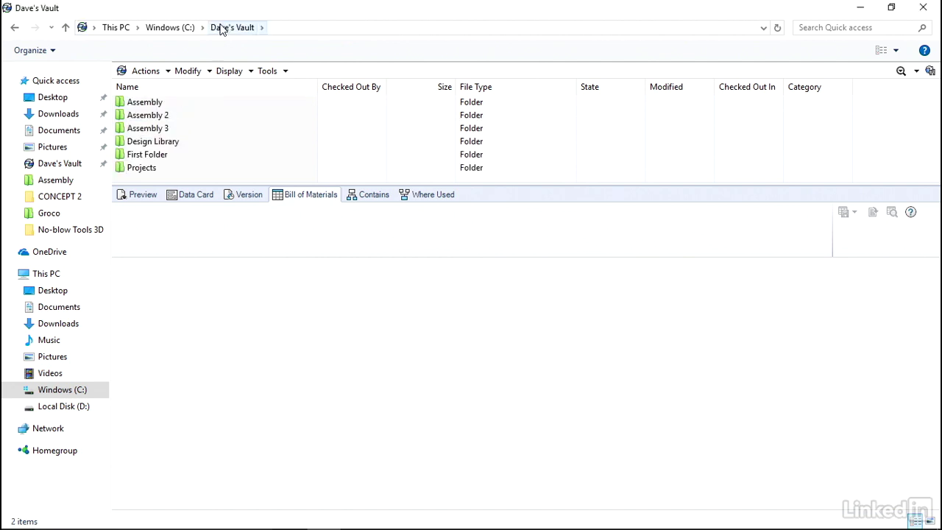